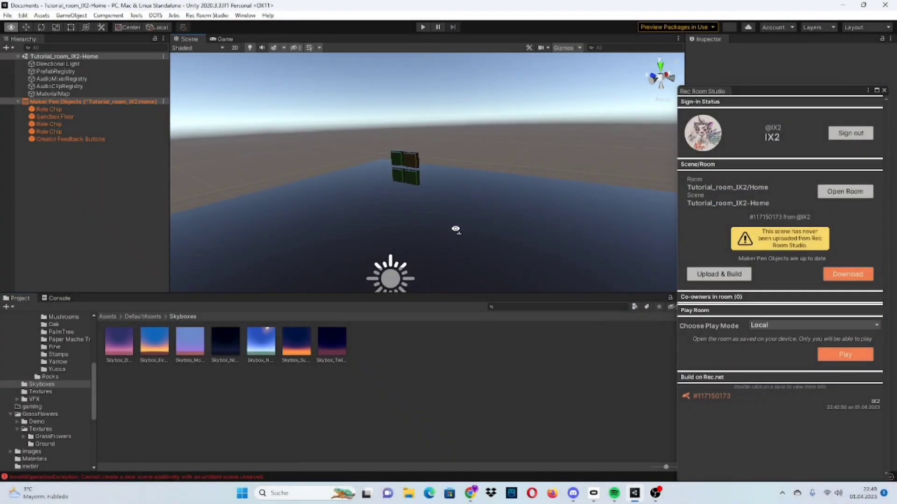
Drag the Rec Room Studio panel to the bottom-right corner to clear the Inspector
{"action": "left_click_drag", "start_coordinate": [810, 93], "coordinate": [827, 391]}
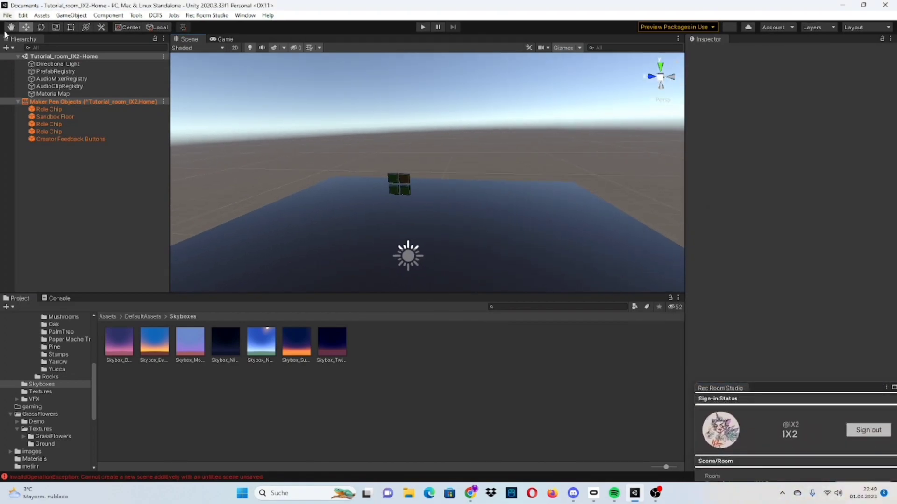
{"action": "mouse_move", "coordinate": [299, 146]}
{"action": "right_mouse_down"}
{"action": "mouse_move", "coordinate": [310, 151]}
{"action": "mouse_move", "coordinate": [296, 146]}
{"action": "right_mouse_up"}
Add a new Terrain object to the scene via 3D Object > Terrain
{"action": "left_click", "coordinate": [5, 47]}
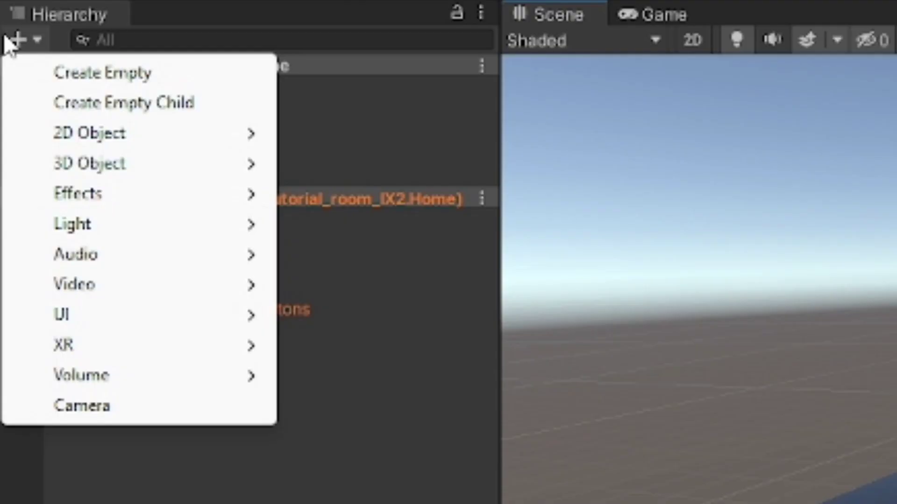
{"action": "mouse_move", "coordinate": [176, 172]}
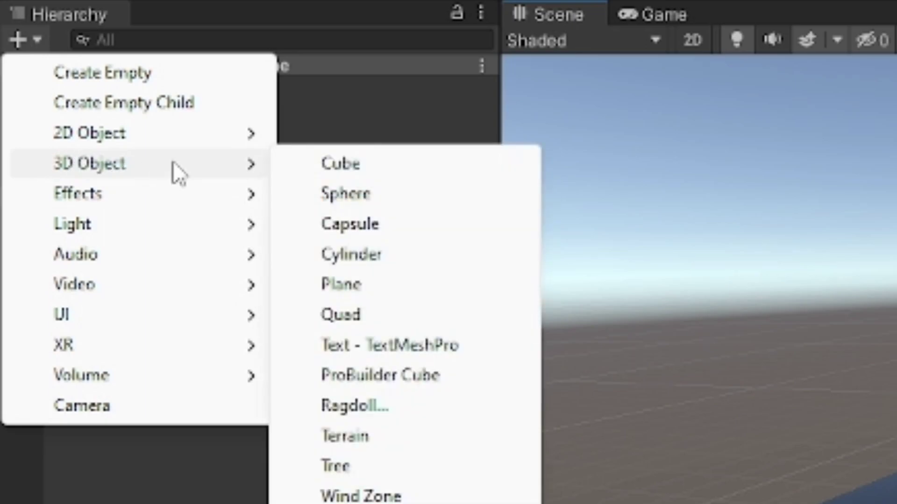
{"action": "left_click", "coordinate": [464, 436]}
{"action": "right_click_drag", "start_coordinate": [420, 254], "coordinate": [427, 215]}
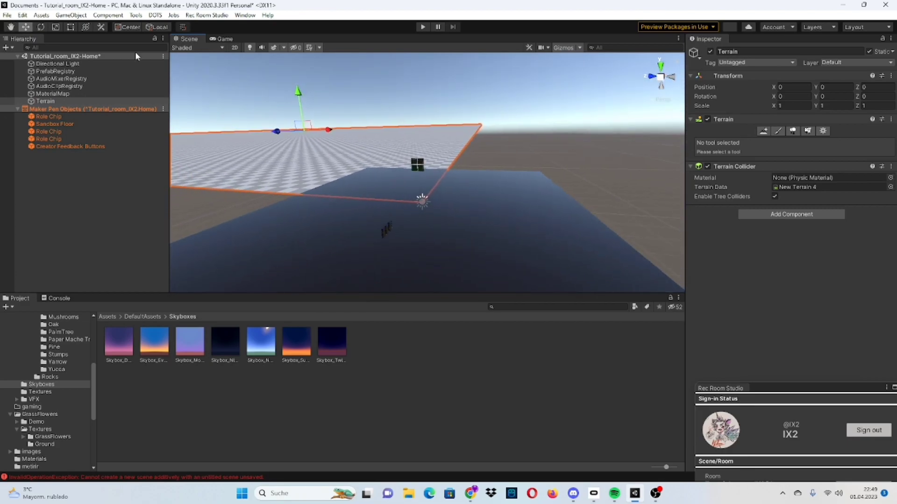
Move the terrain to X -499.4, Z -498.4 so it sits beneath the sandbox floor
{"action": "left_click", "coordinate": [7, 47]}
{"action": "mouse_move", "coordinate": [47, 122]}
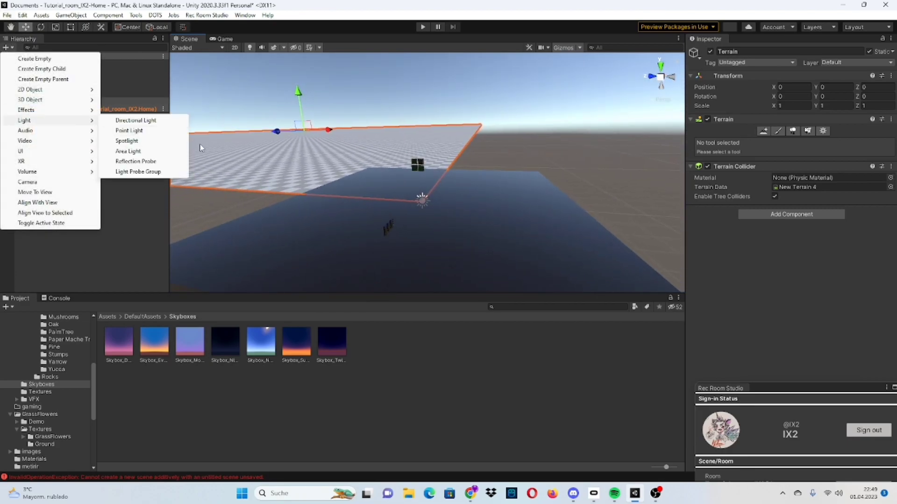
{"action": "left_click", "coordinate": [524, 220]}
{"action": "scroll", "coordinate": [524, 220], "scroll_direction": "up", "scroll_amount": 3}
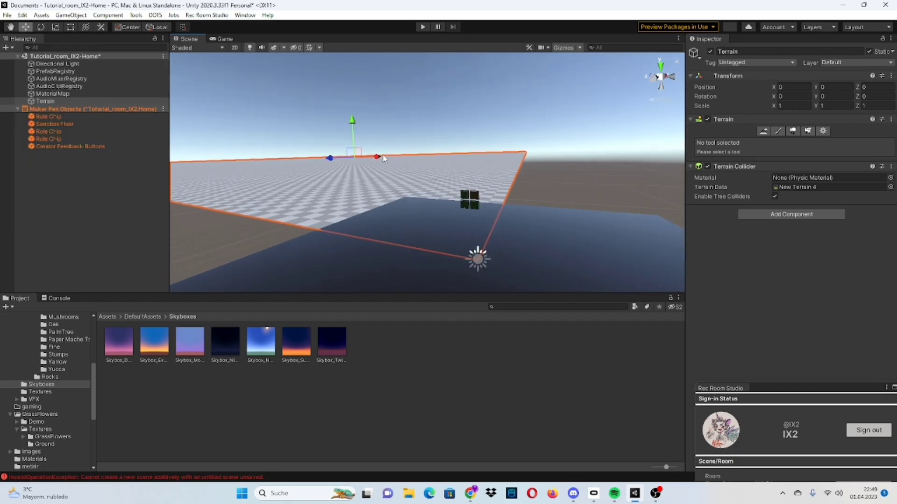
{"action": "left_click_drag", "start_coordinate": [383, 159], "coordinate": [276, 220]}
{"action": "scroll", "coordinate": [516, 204], "scroll_direction": "down", "scroll_amount": 3}
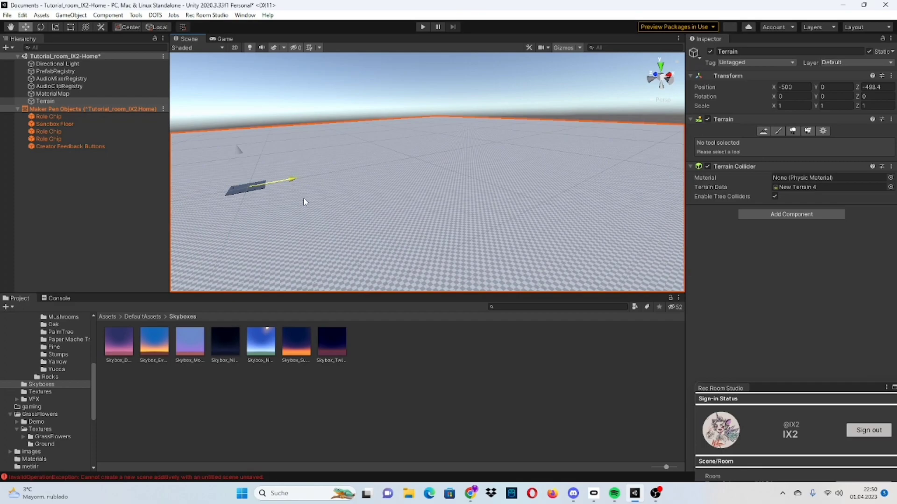
Frame the terrain and set up Raise or Lower Terrain with the plain round brush
{"action": "key", "text": "f"}
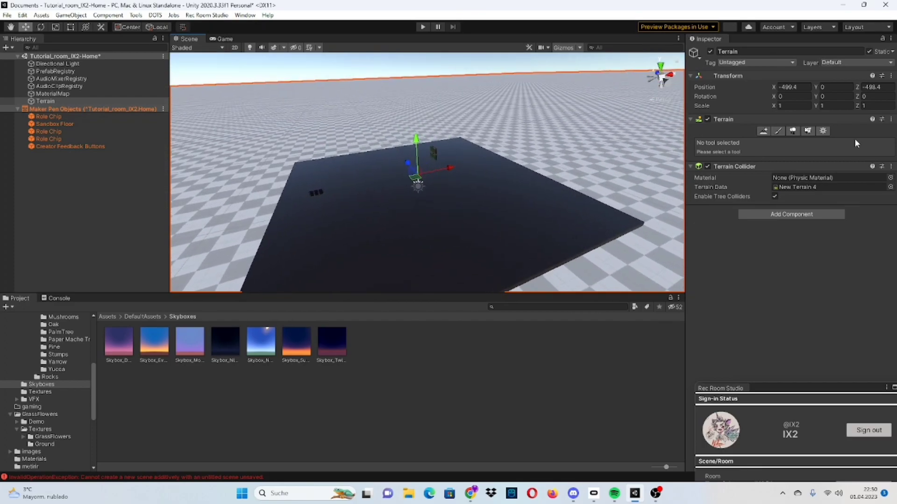
{"action": "left_click", "coordinate": [778, 131]}
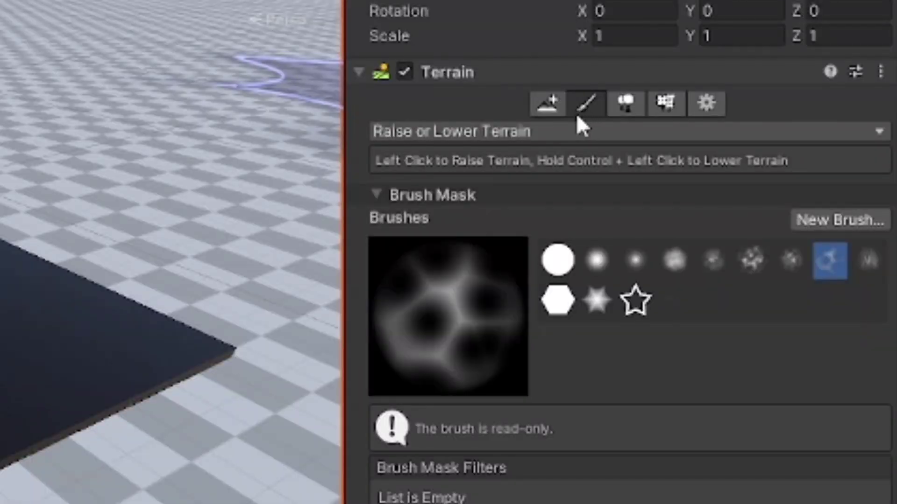
{"action": "left_click", "coordinate": [573, 132]}
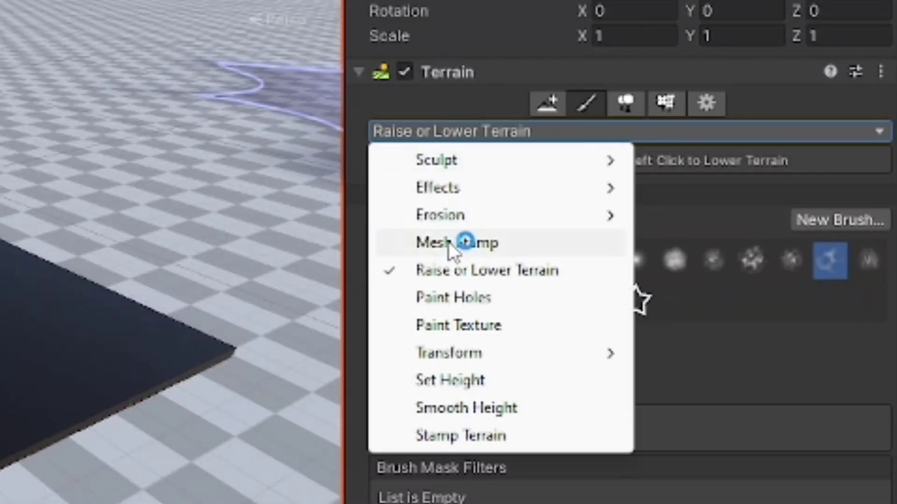
{"action": "mouse_move", "coordinate": [503, 159]}
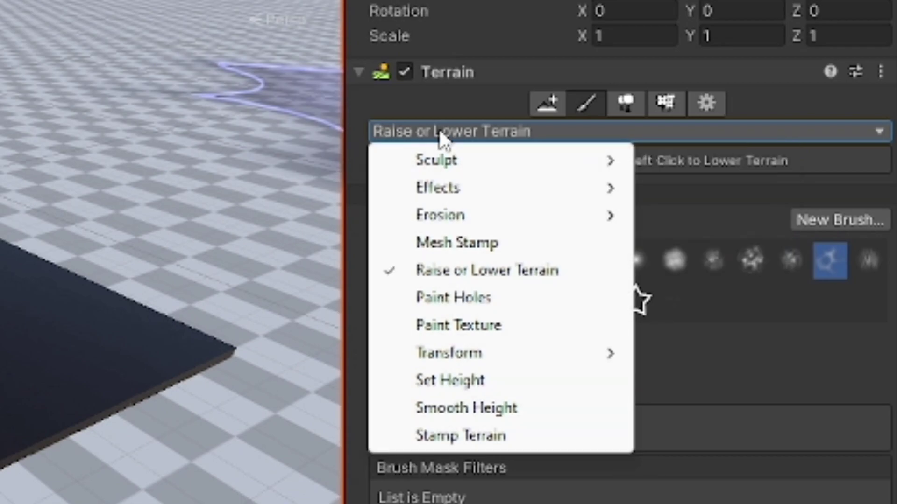
{"action": "left_click", "coordinate": [441, 136]}
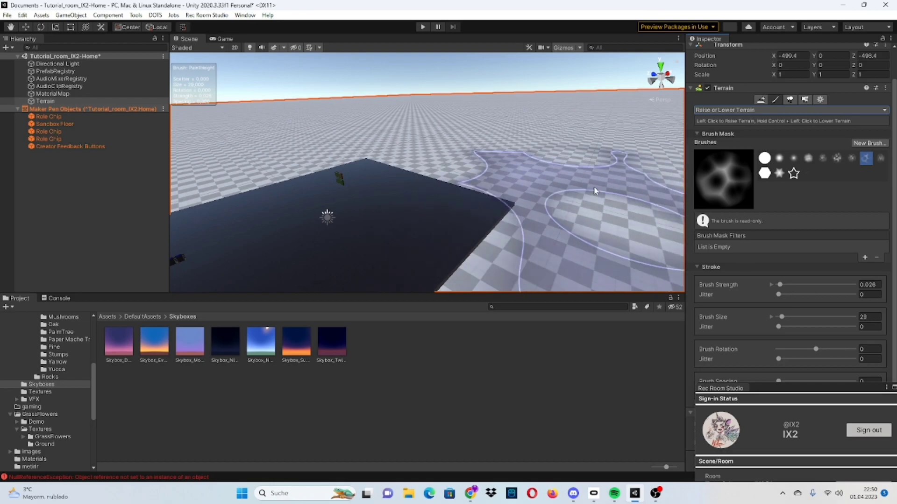
{"action": "key", "text": "period"}
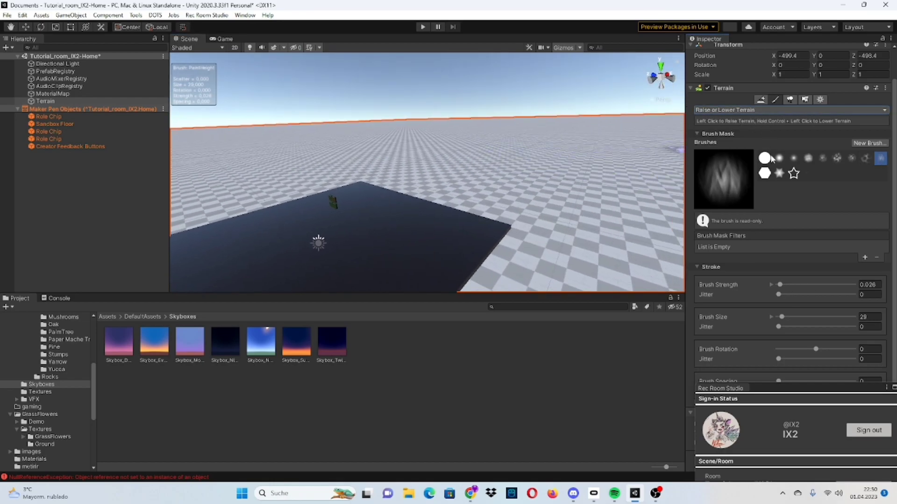
{"action": "left_click", "coordinate": [764, 158]}
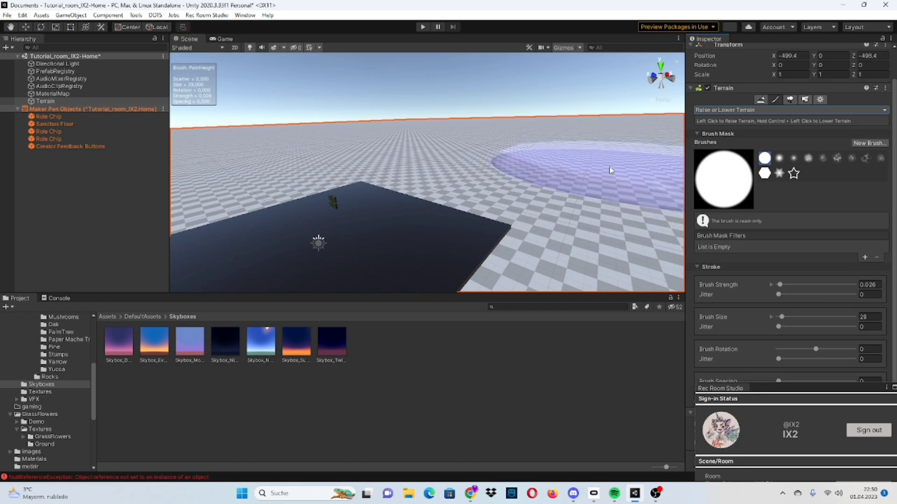
Brush gentle rolling hills across the terrain around the floor
{"action": "mouse_move", "coordinate": [450, 154]}
{"action": "right_mouse_down"}
{"action": "mouse_move", "coordinate": [440, 128]}
{"action": "mouse_move", "coordinate": [444, 184]}
{"action": "mouse_move", "coordinate": [581, 153]}
{"action": "mouse_move", "coordinate": [544, 158]}
{"action": "right_mouse_up"}
{"action": "mouse_move", "coordinate": [532, 156]}
{"action": "left_mouse_down"}
{"action": "mouse_move", "coordinate": [501, 260]}
{"action": "mouse_move", "coordinate": [388, 271]}
{"action": "mouse_move", "coordinate": [301, 232]}
{"action": "mouse_move", "coordinate": [294, 164]}
{"action": "mouse_move", "coordinate": [304, 107]}
{"action": "left_mouse_up"}
{"action": "mouse_move", "coordinate": [305, 108]}
{"action": "right_mouse_down"}
{"action": "mouse_move", "coordinate": [404, 184]}
{"action": "mouse_move", "coordinate": [458, 175]}
{"action": "mouse_move", "coordinate": [537, 192]}
{"action": "mouse_move", "coordinate": [567, 186]}
{"action": "right_mouse_up"}
{"action": "right_click_drag", "start_coordinate": [525, 154], "coordinate": [513, 187]}
{"action": "left_click", "coordinate": [740, 144]}
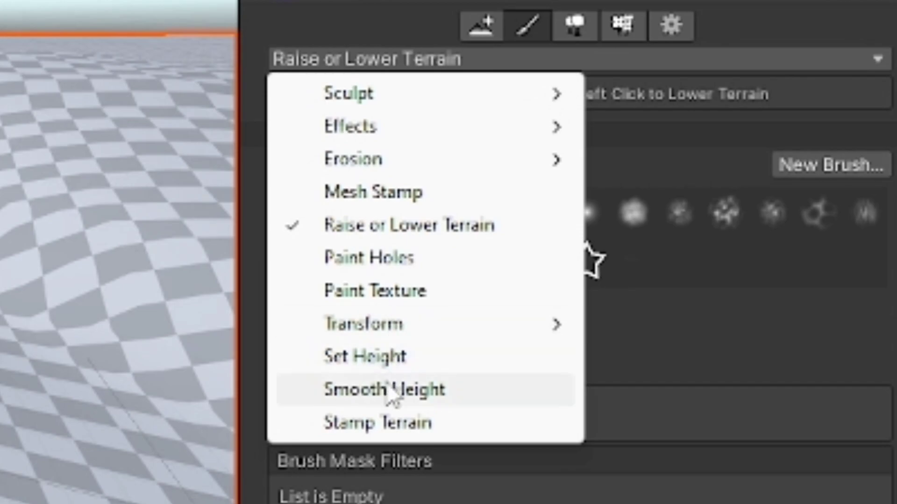
Switch to Smooth Height and soften the terrain's hills
{"action": "left_click", "coordinate": [390, 391]}
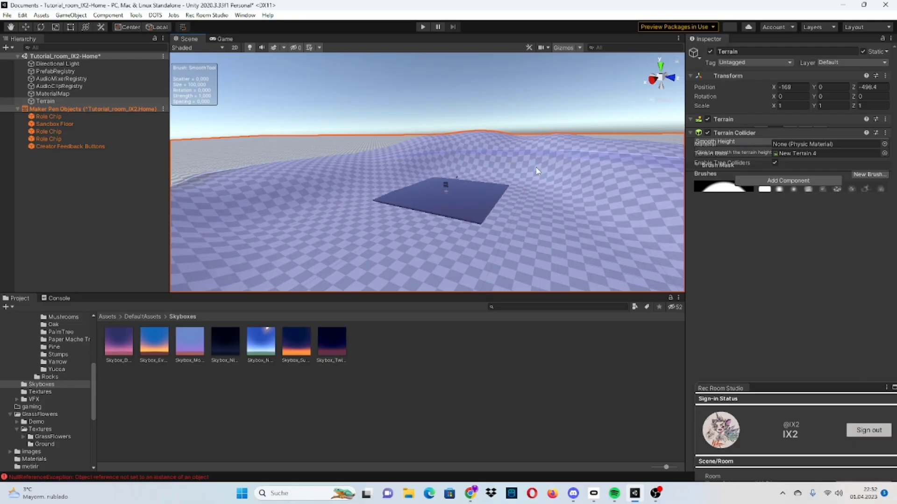
{"action": "right_click_drag", "start_coordinate": [532, 170], "coordinate": [560, 163]}
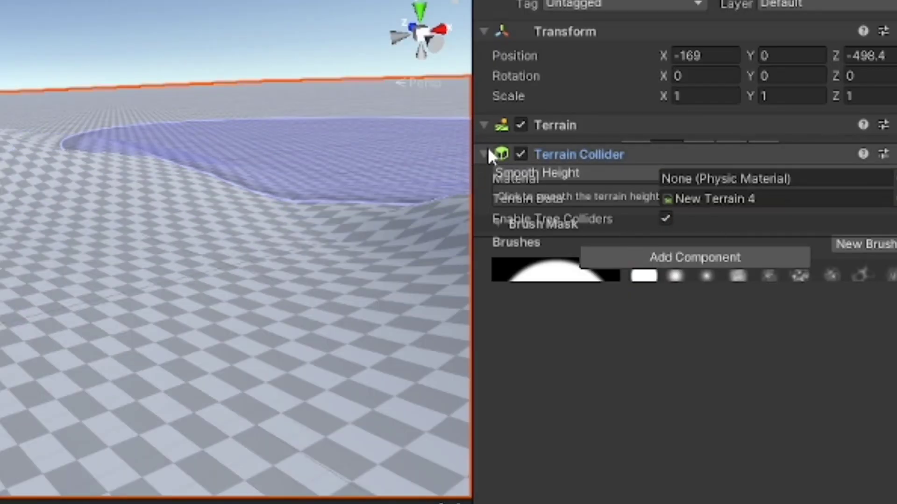
{"action": "left_click", "coordinate": [488, 150]}
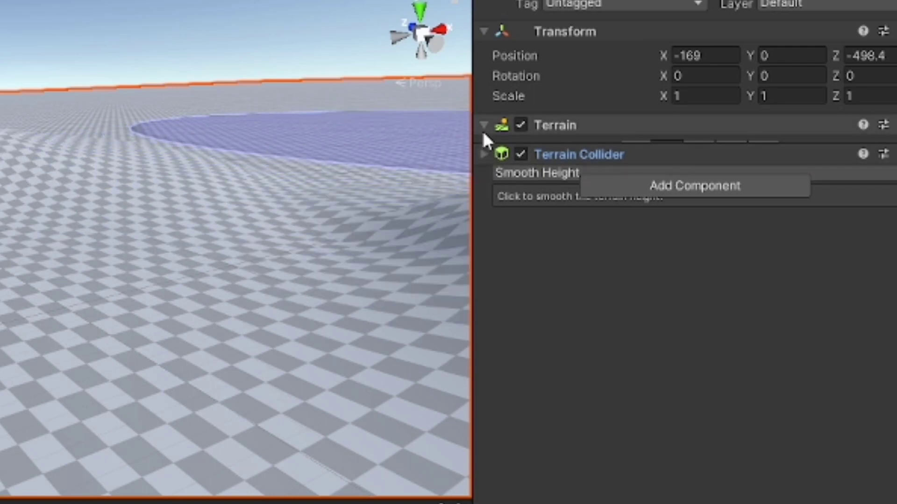
{"action": "left_click", "coordinate": [482, 126]}
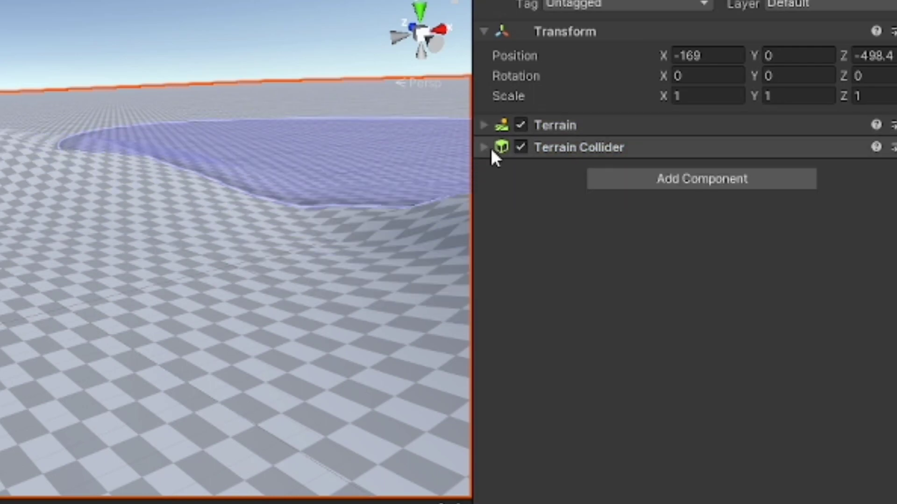
{"action": "left_click", "coordinate": [483, 127]}
{"action": "scroll", "coordinate": [537, 290], "scroll_direction": "down", "scroll_amount": 3}
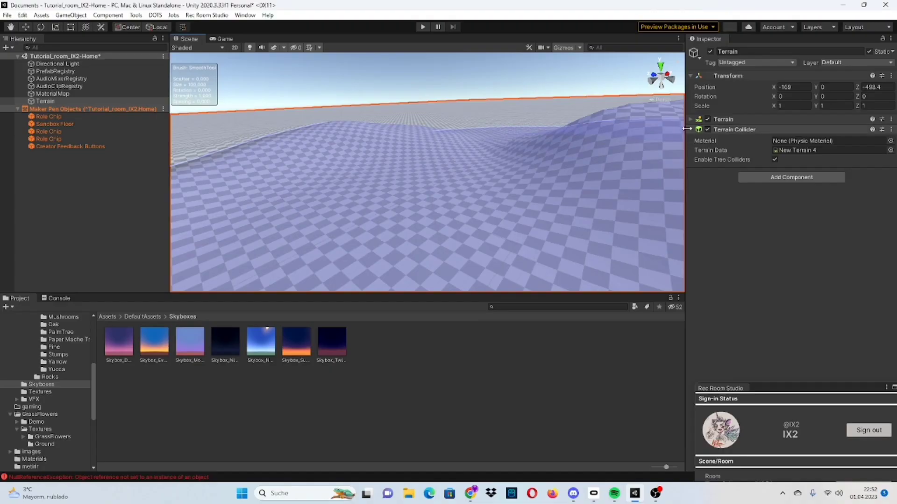
Add a Collider Behaviour script component to the Terrain
{"action": "left_click", "coordinate": [689, 129]}
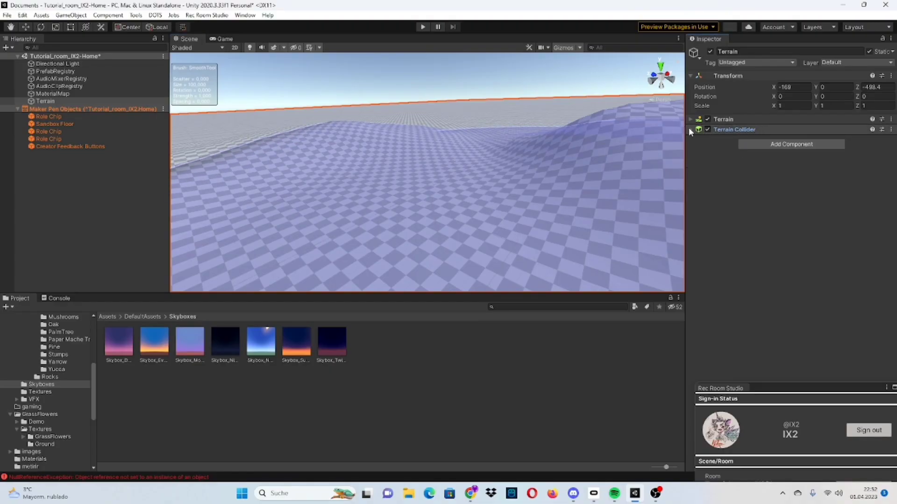
{"action": "left_click", "coordinate": [690, 130]}
{"action": "left_click", "coordinate": [775, 177]}
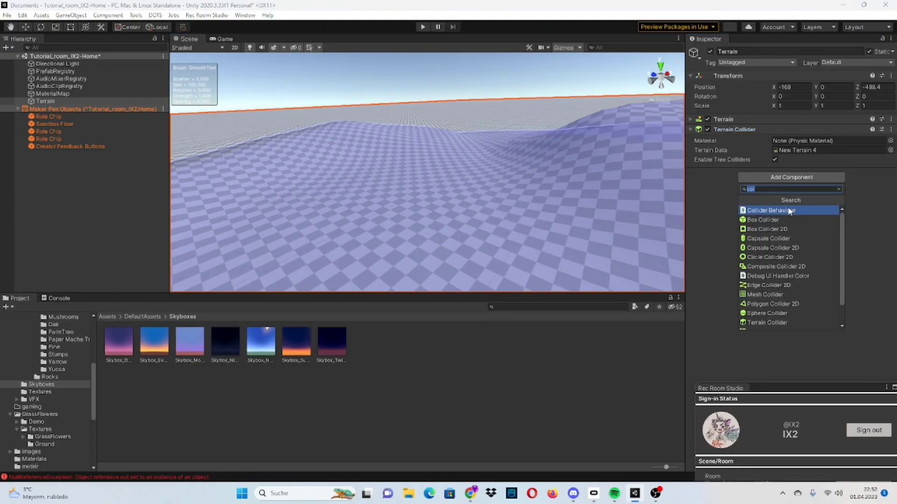
{"action": "left_click", "coordinate": [791, 212]}
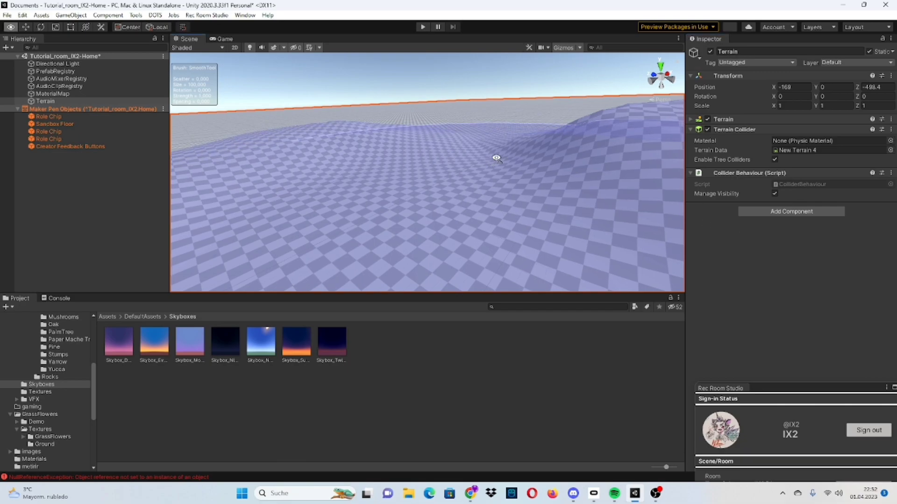
{"action": "left_click_drag", "start_coordinate": [496, 159], "coordinate": [658, 178], "text": "alt"}
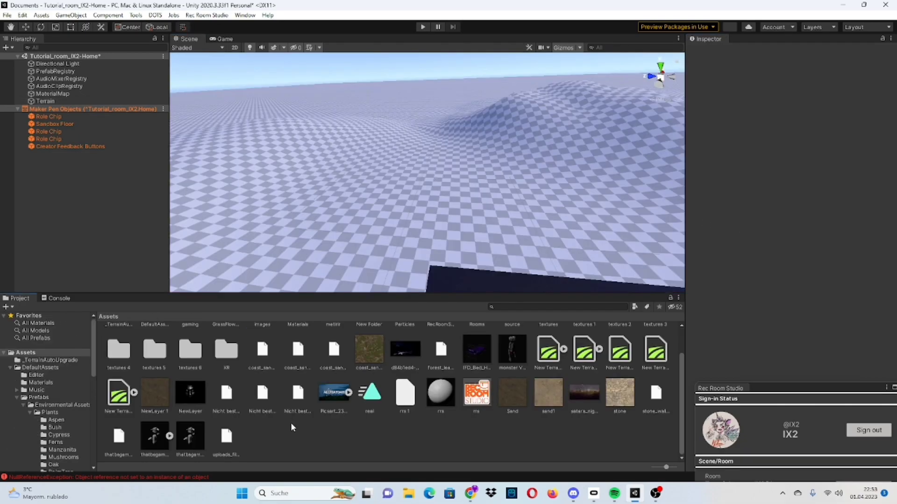
Create a New Terrain Layer asset in the project's Assets folder
{"action": "right_click", "coordinate": [292, 427]}
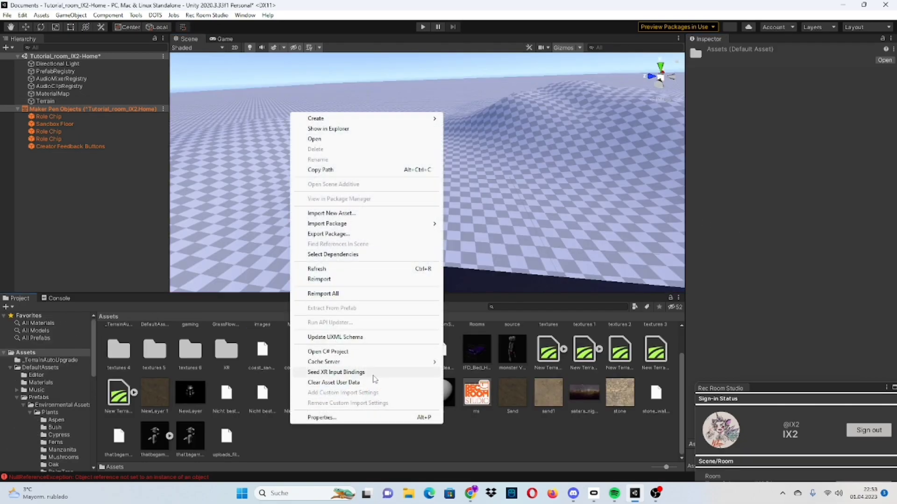
{"action": "mouse_move", "coordinate": [339, 121]}
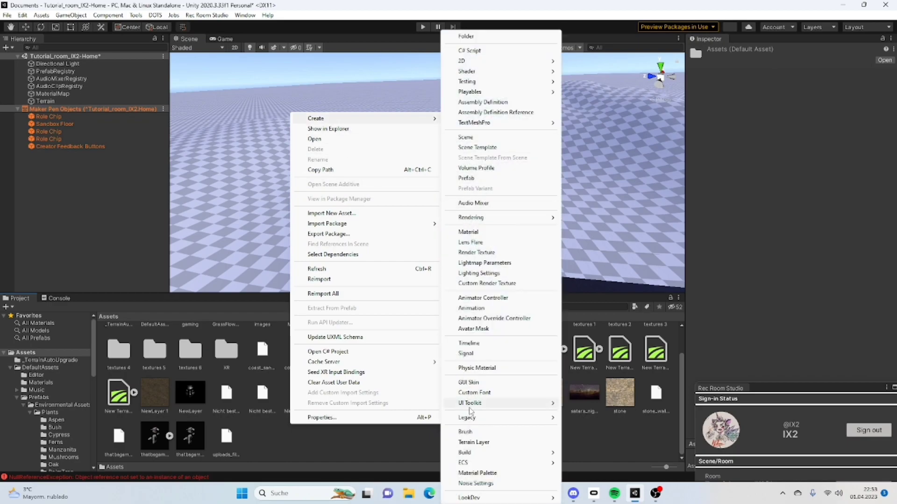
{"action": "left_click", "coordinate": [474, 443]}
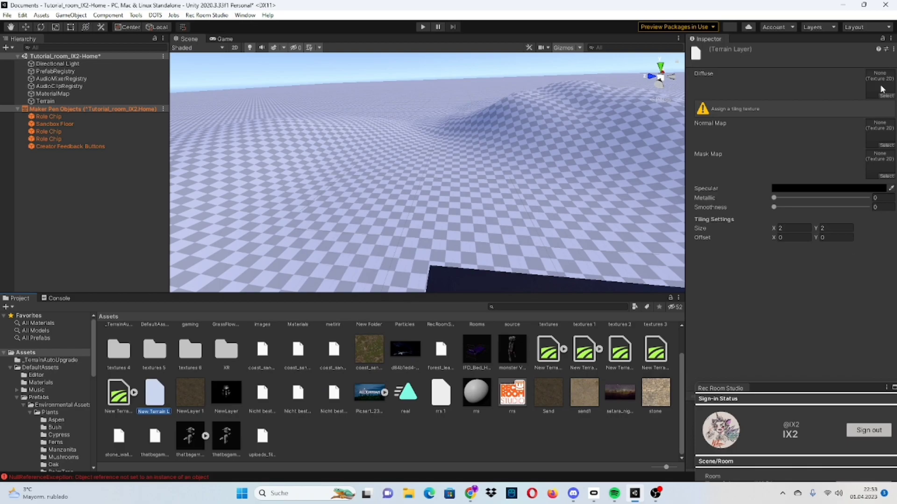
Assign the coast sand texture, found by searching 'coas', as the layer's Diffuse map
{"action": "left_click", "coordinate": [883, 96]}
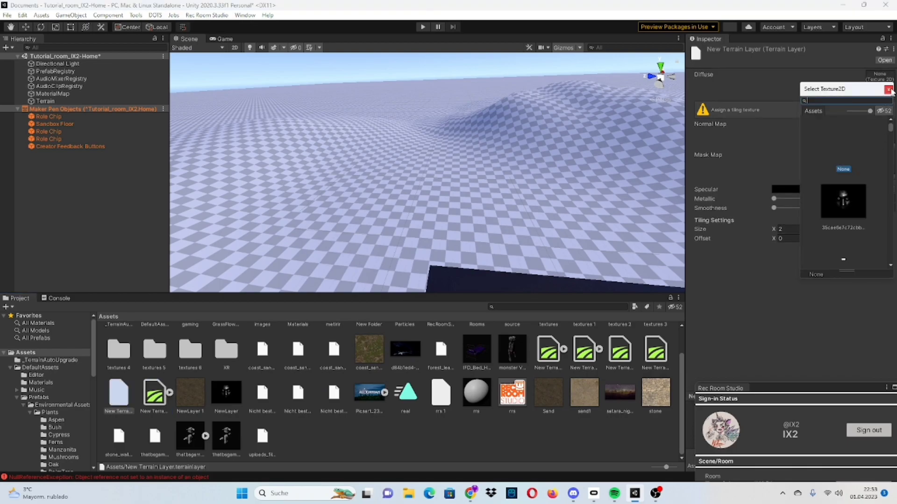
{"action": "left_click", "coordinate": [888, 89]}
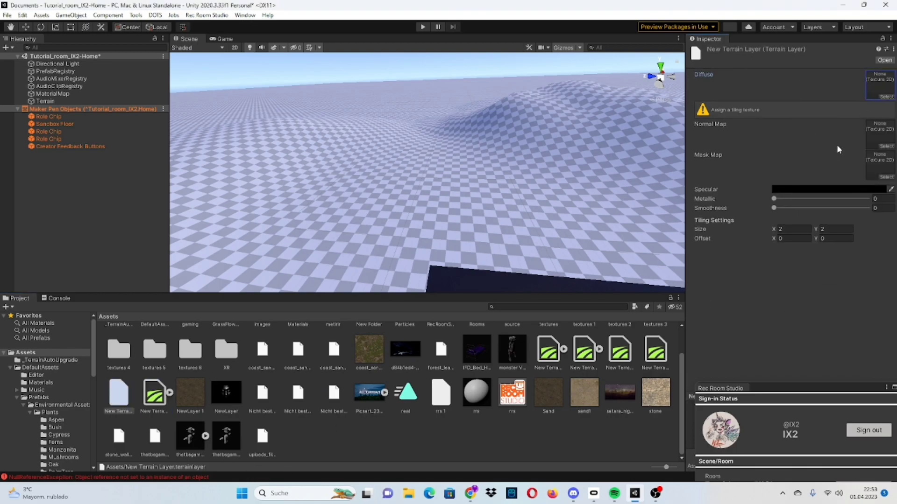
{"action": "left_click", "coordinate": [887, 97]}
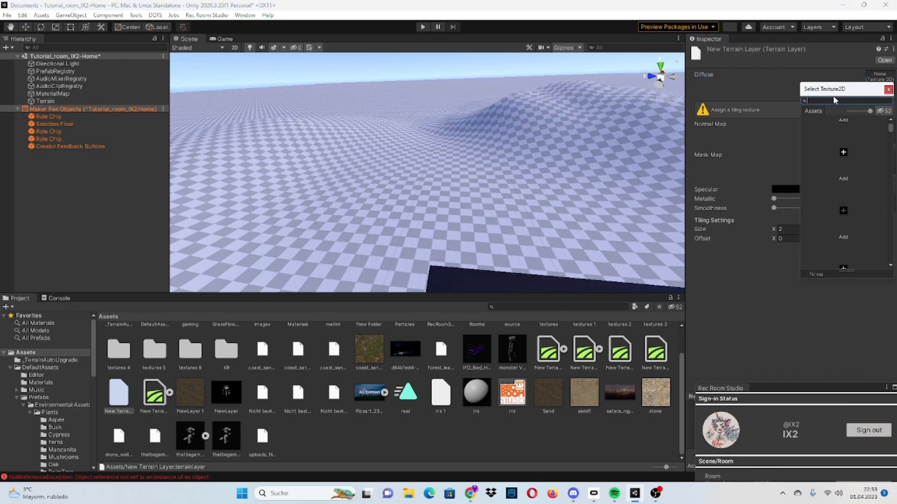
{"action": "type", "text": "coa"}
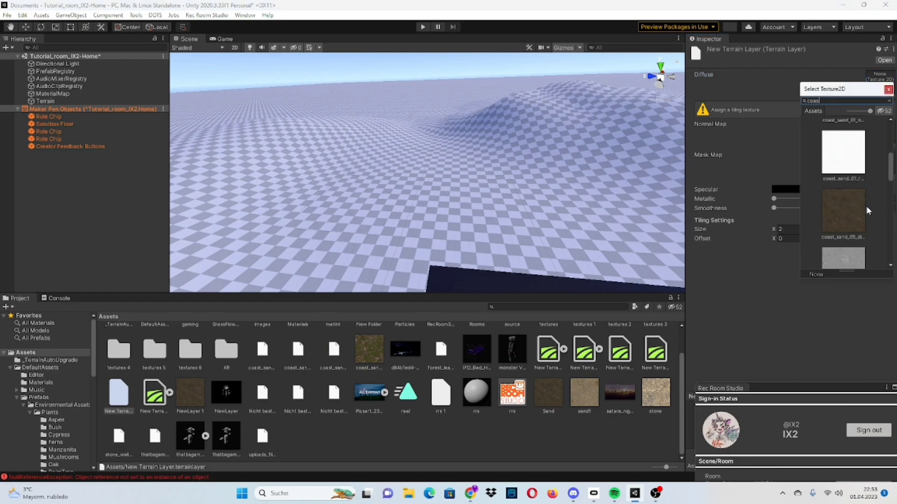
{"action": "type", "text": "s"}
{"action": "scroll", "coordinate": [871, 170], "scroll_direction": "up", "scroll_amount": 2}
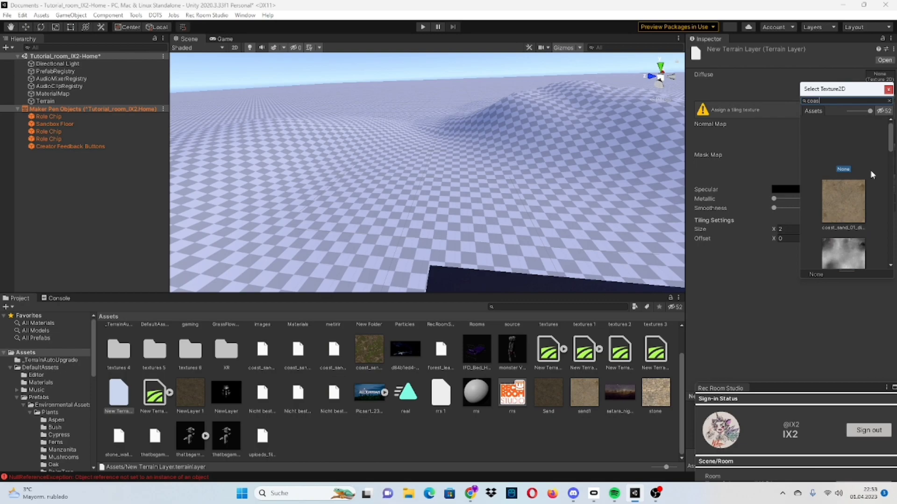
{"action": "left_click", "coordinate": [845, 192]}
{"action": "left_click", "coordinate": [887, 89]}
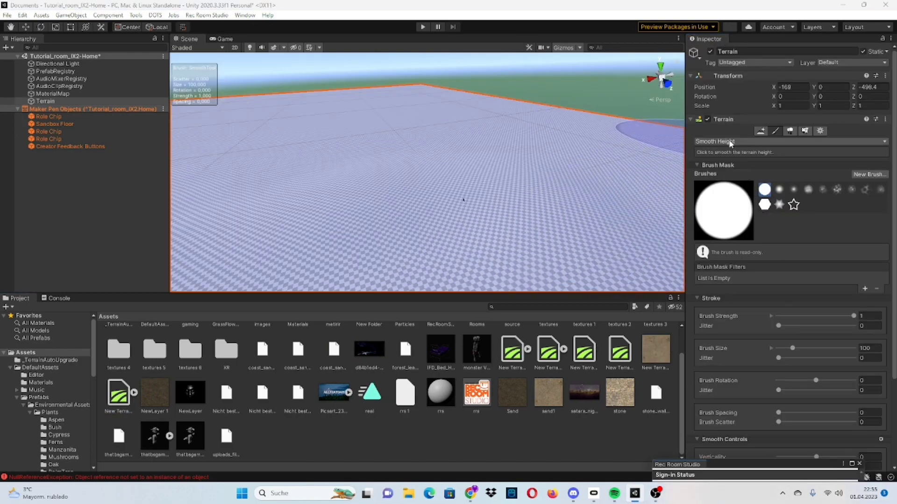
Switch to Paint Texture and add a forest layer covering the whole ground
{"action": "left_click", "coordinate": [731, 141]}
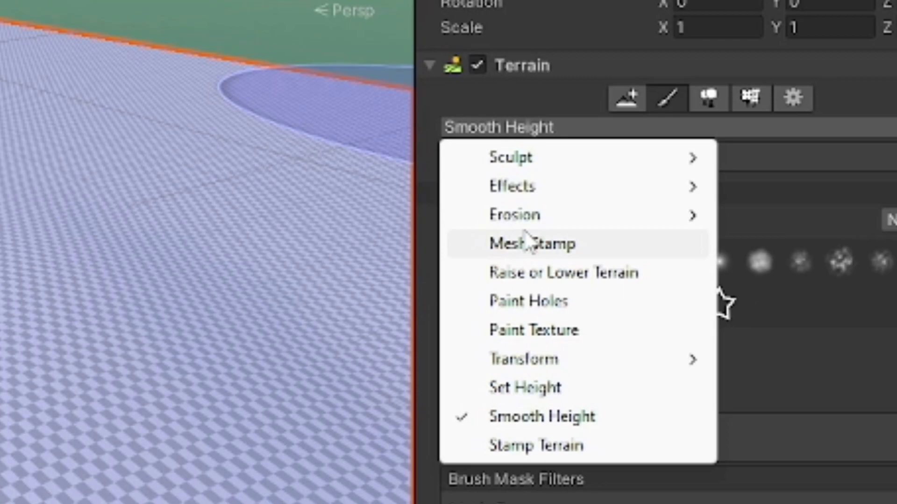
{"action": "left_click", "coordinate": [536, 332]}
{"action": "left_click", "coordinate": [688, 132]}
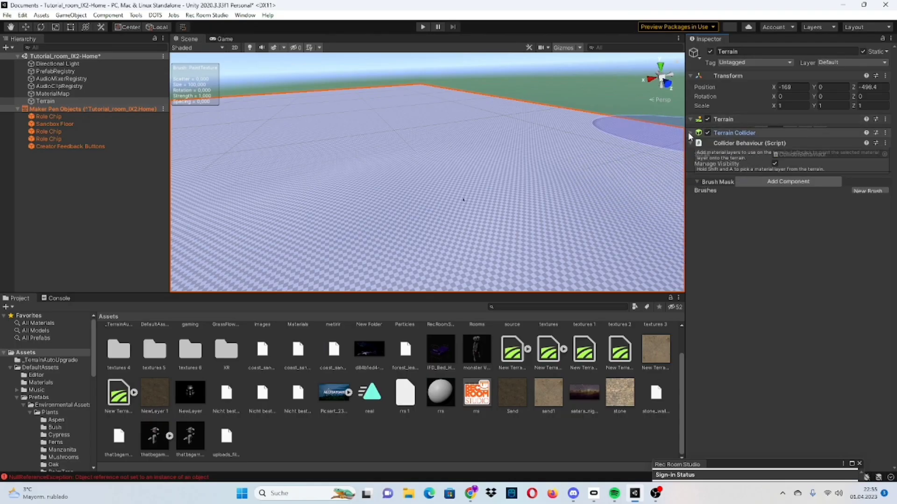
{"action": "left_click", "coordinate": [690, 120]}
{"action": "scroll", "coordinate": [748, 234], "scroll_direction": "down", "scroll_amount": 5}
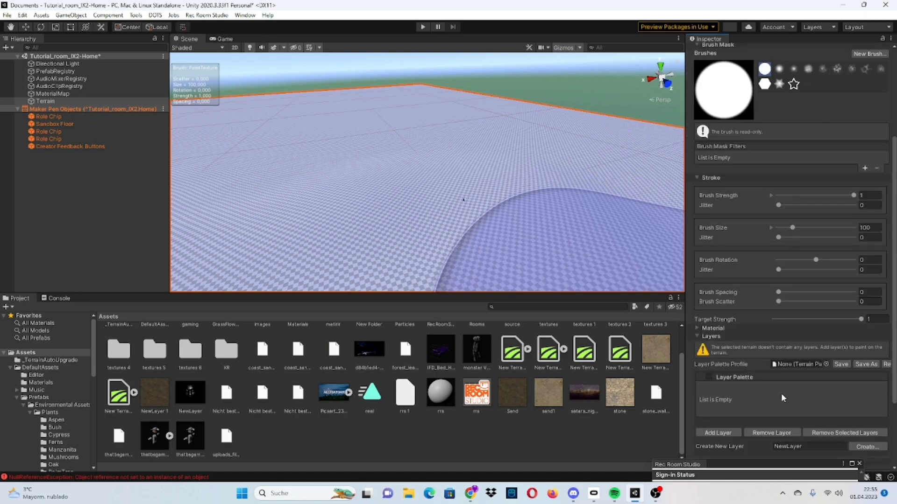
{"action": "scroll", "coordinate": [783, 398], "scroll_direction": "down", "scroll_amount": 3}
{"action": "left_click", "coordinate": [711, 349]}
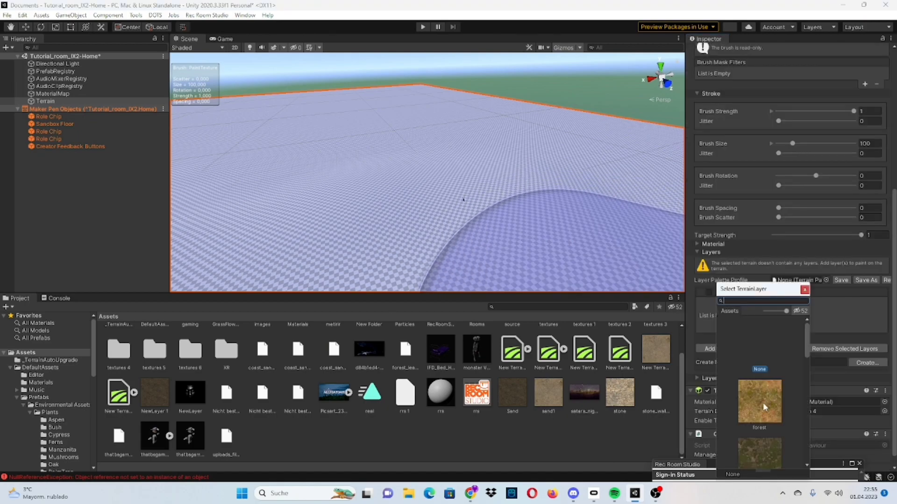
{"action": "left_click", "coordinate": [803, 289]}
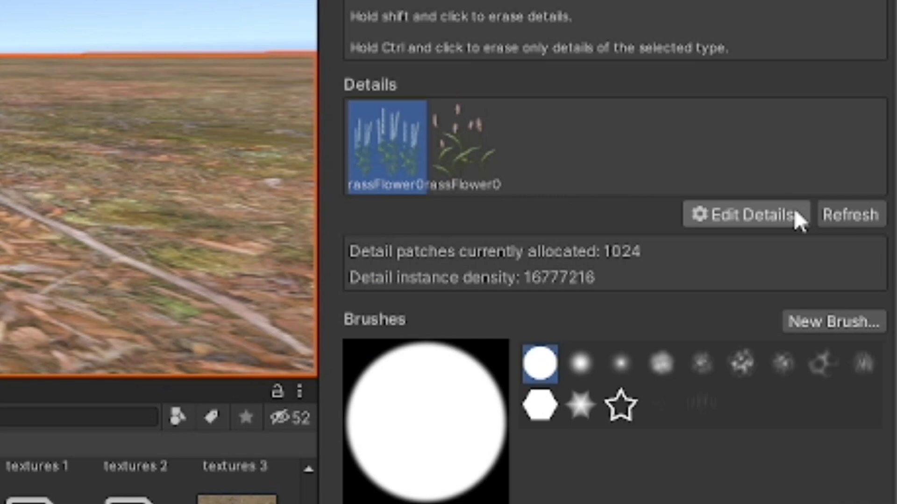
Raise detail opacity to 1 and paint dense grass patches on the terrain
{"action": "left_click", "coordinate": [796, 213]}
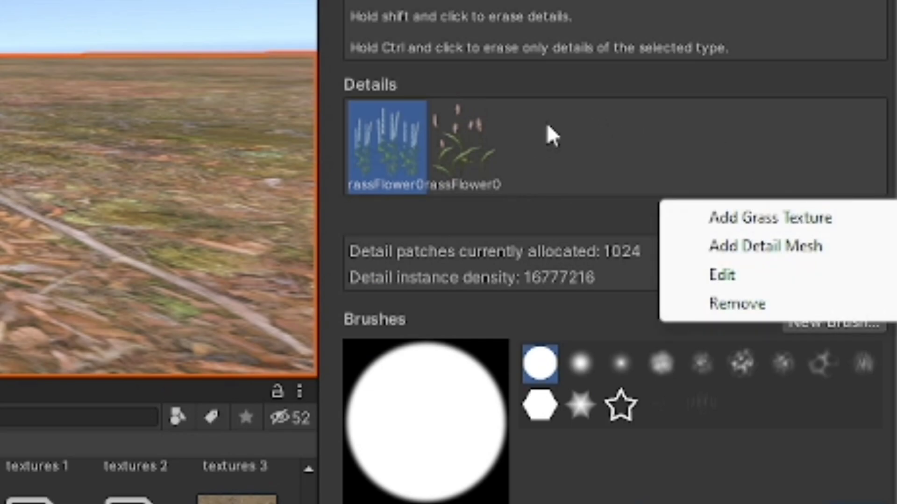
{"action": "left_click", "coordinate": [552, 136]}
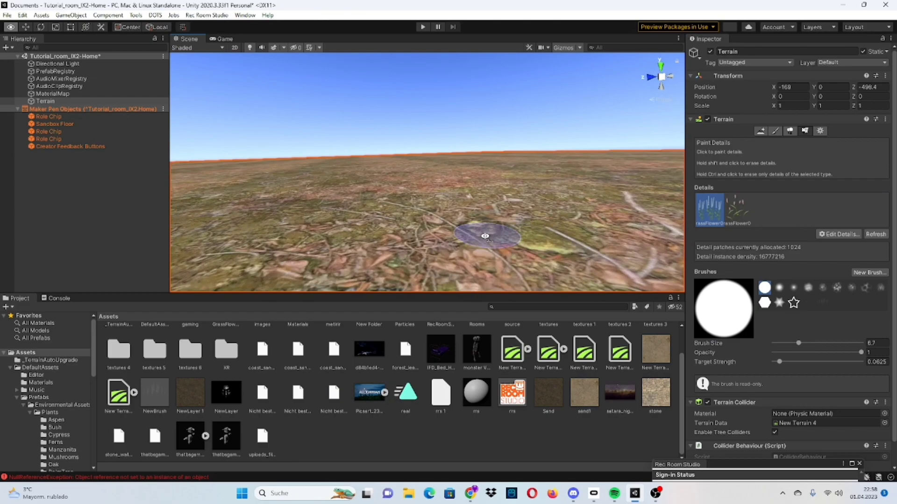
{"action": "mouse_move", "coordinate": [486, 235]}
{"action": "right_mouse_down"}
{"action": "mouse_move", "coordinate": [470, 244]}
{"action": "mouse_move", "coordinate": [483, 239]}
{"action": "right_mouse_up"}
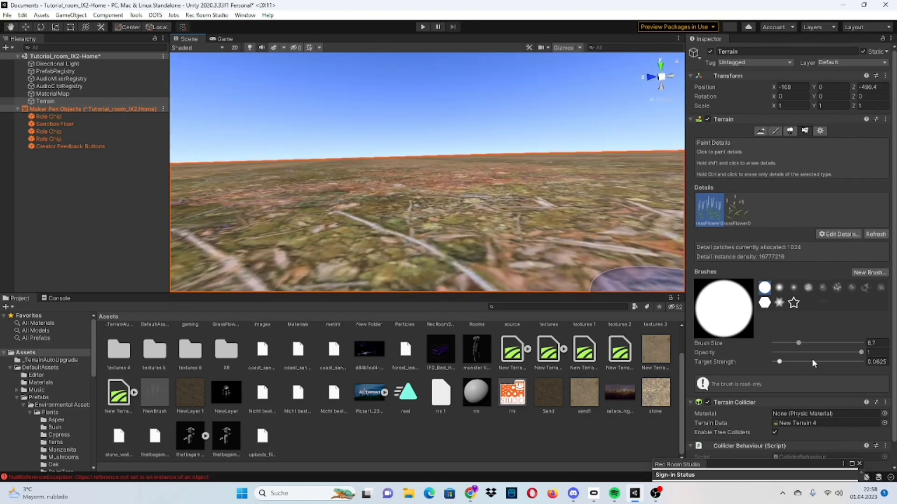
{"action": "mouse_move", "coordinate": [631, 294]}
{"action": "right_mouse_down"}
{"action": "mouse_move", "coordinate": [585, 299]}
{"action": "mouse_move", "coordinate": [545, 282]}
{"action": "mouse_move", "coordinate": [412, 149]}
{"action": "right_mouse_up"}
{"action": "left_click", "coordinate": [413, 149]}
{"action": "right_click_drag", "start_coordinate": [478, 172], "coordinate": [488, 117]}
{"action": "left_click_drag", "start_coordinate": [844, 353], "coordinate": [869, 352]}
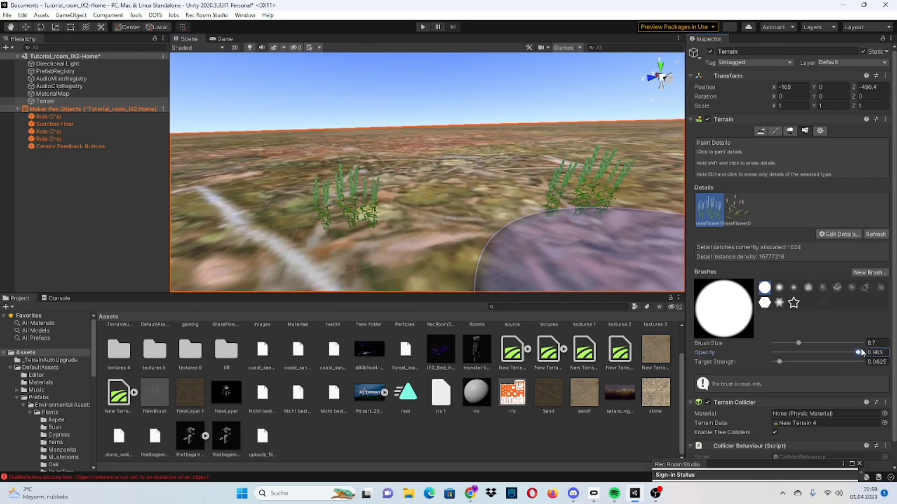
{"action": "left_click", "coordinate": [463, 159]}
{"action": "mouse_move", "coordinate": [462, 159]}
{"action": "right_mouse_down"}
{"action": "mouse_move", "coordinate": [470, 133]}
{"action": "mouse_move", "coordinate": [450, 191]}
{"action": "right_mouse_up"}
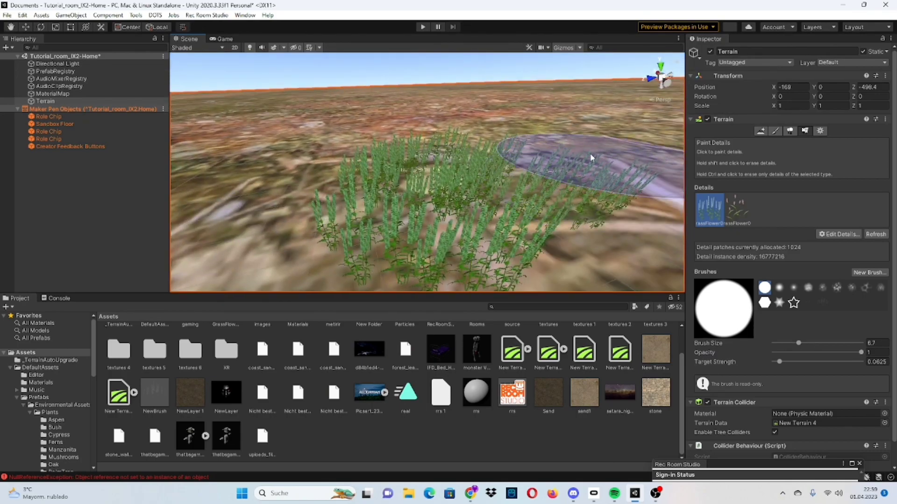
Select the second GrassFlower detail and paint sparse flowers across the foreground
{"action": "mouse_move", "coordinate": [537, 135]}
{"action": "right_mouse_down"}
{"action": "mouse_move", "coordinate": [552, 114]}
{"action": "mouse_move", "coordinate": [464, 126]}
{"action": "mouse_move", "coordinate": [465, 136]}
{"action": "mouse_move", "coordinate": [594, 219]}
{"action": "mouse_move", "coordinate": [677, 218]}
{"action": "right_mouse_up"}
{"action": "left_click", "coordinate": [746, 216]}
{"action": "mouse_move", "coordinate": [445, 164]}
{"action": "left_mouse_down"}
{"action": "mouse_move", "coordinate": [390, 134]}
{"action": "mouse_move", "coordinate": [360, 92]}
{"action": "left_mouse_up"}
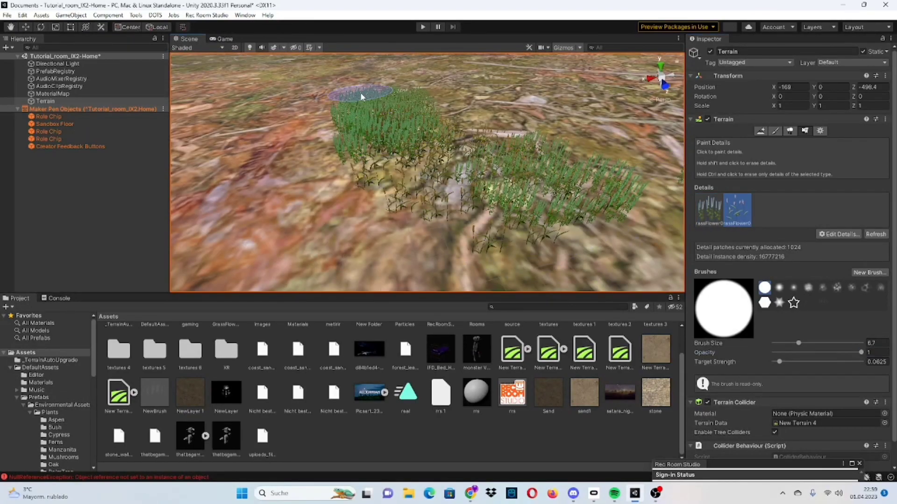
{"action": "mouse_move", "coordinate": [503, 133]}
{"action": "left_mouse_down"}
{"action": "mouse_move", "coordinate": [582, 188]}
{"action": "mouse_move", "coordinate": [381, 134]}
{"action": "mouse_move", "coordinate": [475, 228]}
{"action": "mouse_move", "coordinate": [325, 186]}
{"action": "mouse_move", "coordinate": [414, 128]}
{"action": "mouse_move", "coordinate": [498, 197]}
{"action": "mouse_move", "coordinate": [459, 263]}
{"action": "mouse_move", "coordinate": [254, 135]}
{"action": "mouse_move", "coordinate": [368, 128]}
{"action": "mouse_move", "coordinate": [502, 168]}
{"action": "mouse_move", "coordinate": [423, 213]}
{"action": "mouse_move", "coordinate": [319, 136]}
{"action": "mouse_move", "coordinate": [273, 148]}
{"action": "mouse_move", "coordinate": [459, 171]}
{"action": "mouse_move", "coordinate": [443, 216]}
{"action": "mouse_move", "coordinate": [233, 219]}
{"action": "mouse_move", "coordinate": [143, 149]}
{"action": "mouse_move", "coordinate": [301, 117]}
{"action": "mouse_move", "coordinate": [490, 230]}
{"action": "left_mouse_up"}
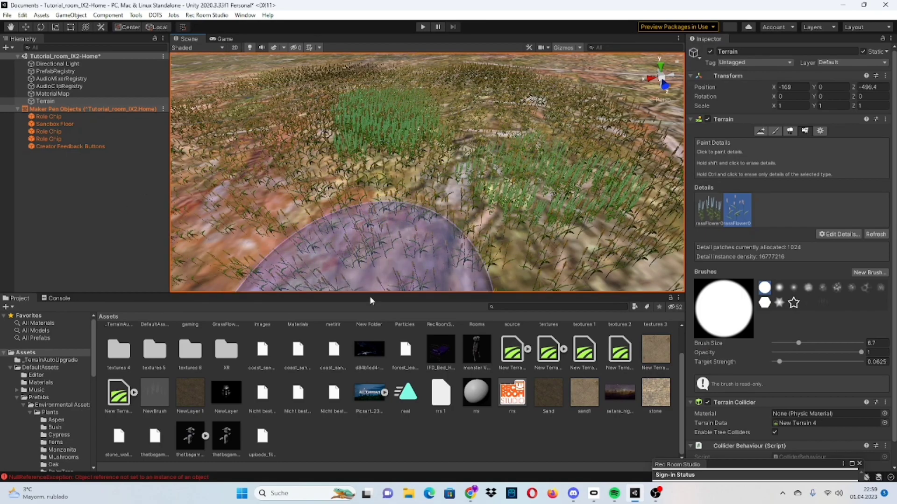